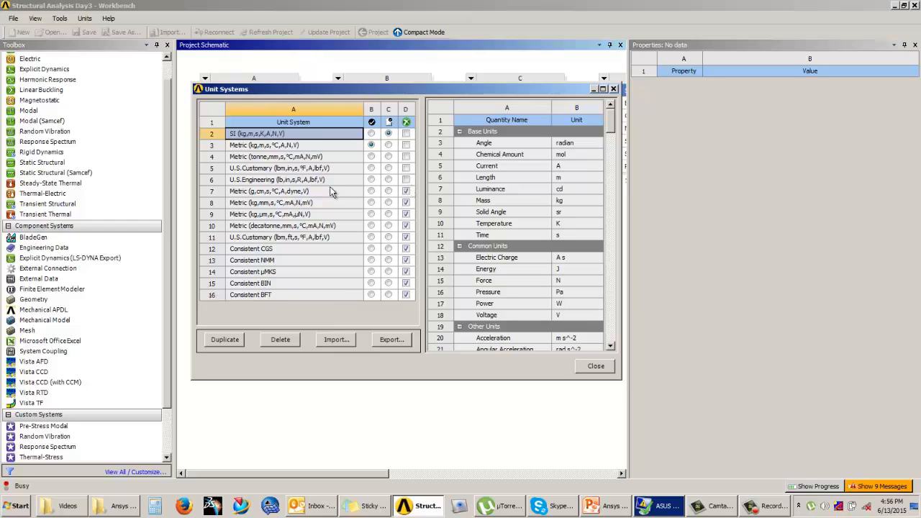
- Unsuppress the Metric (g,cm,s,°C,A,dyne,V) unit system and check the list of available units
click(601, 367)
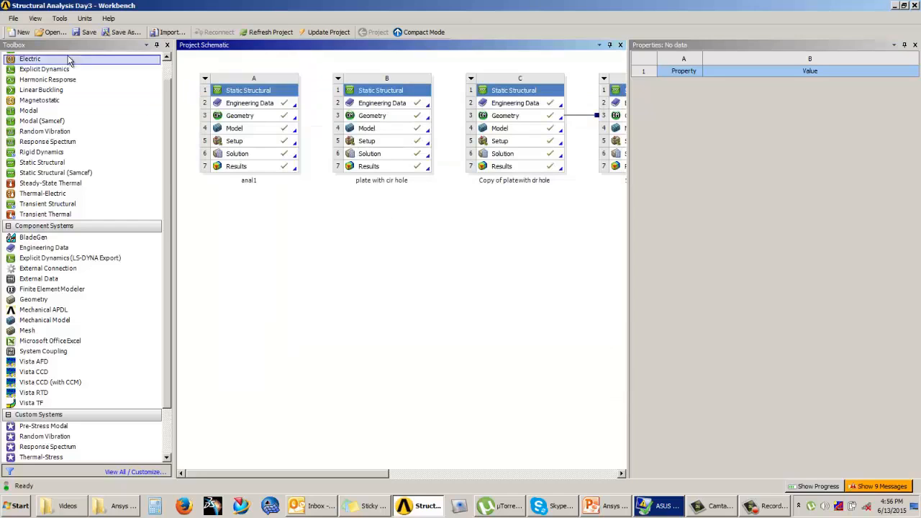
click(84, 18)
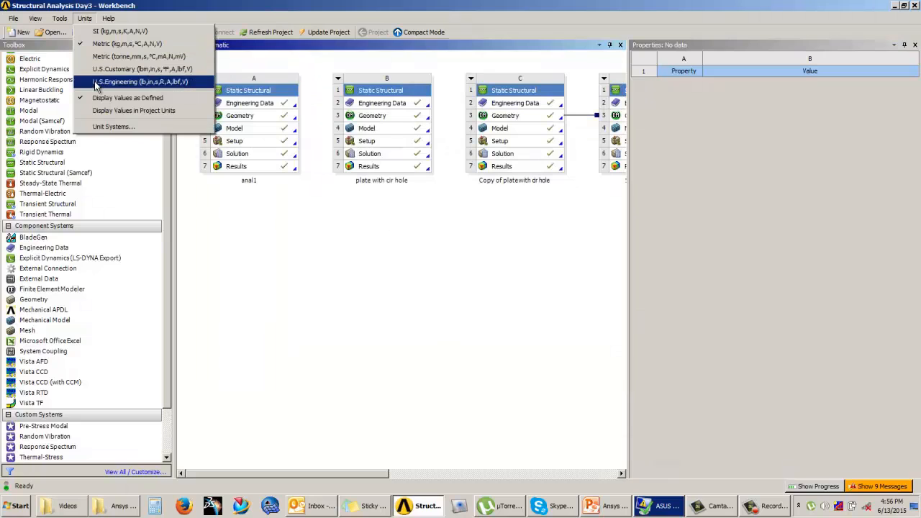
click(113, 126)
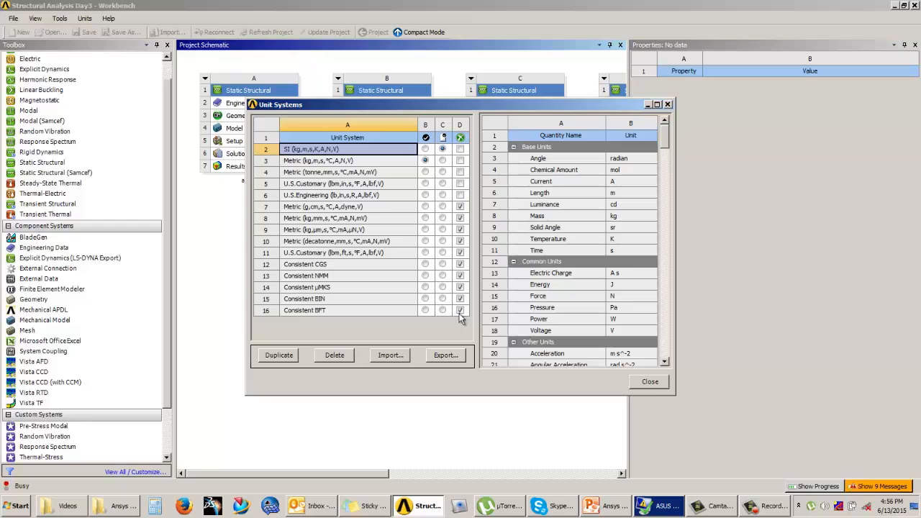
click(460, 206)
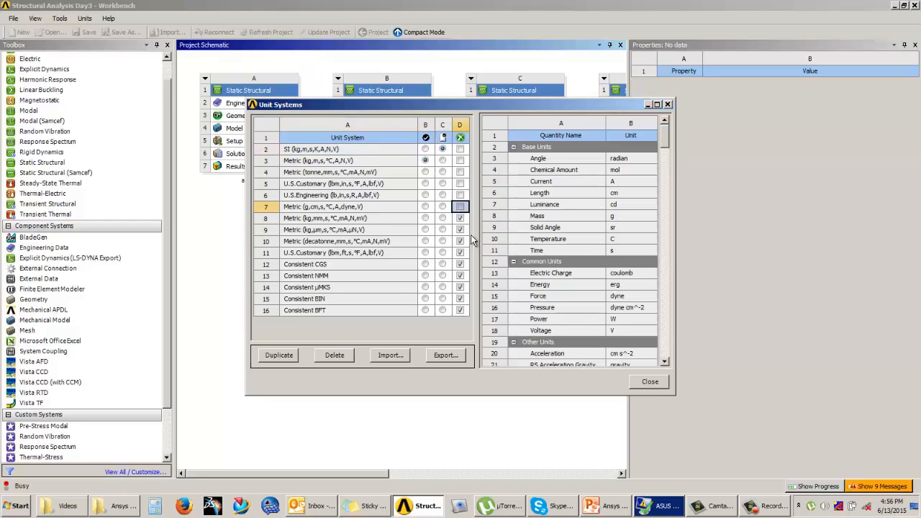
click(651, 382)
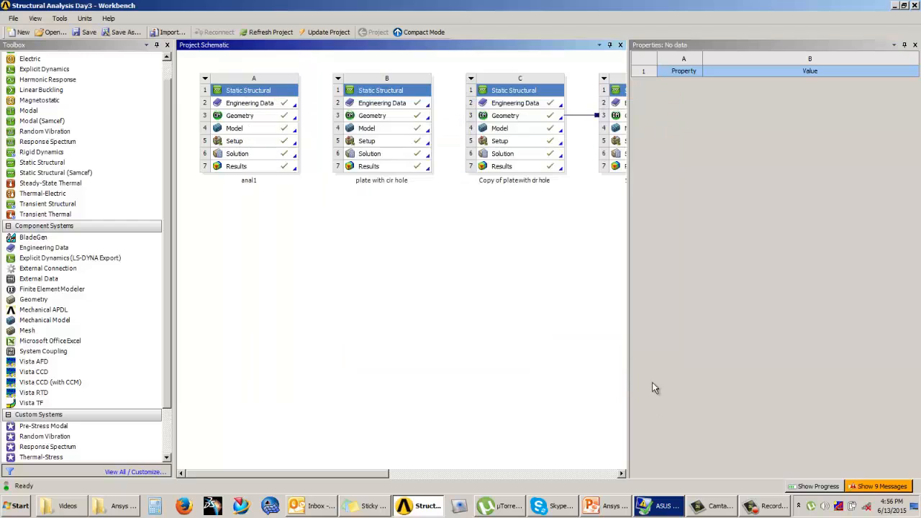
click(84, 19)
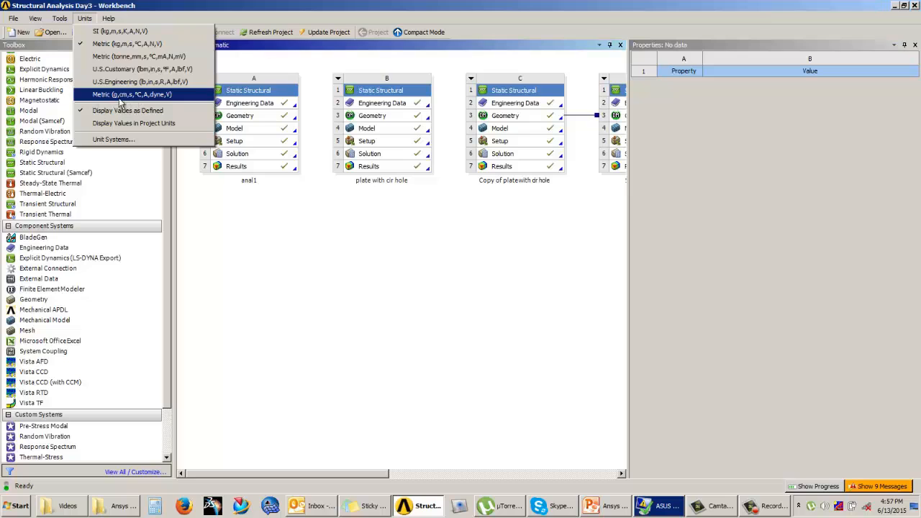
- Suppress the Metric (g,cm,s,°C,A,dyne,V) unit system again and view the quantities of U.S.Customary (lbm,in,s,°F,A,lbf,V)
click(115, 139)
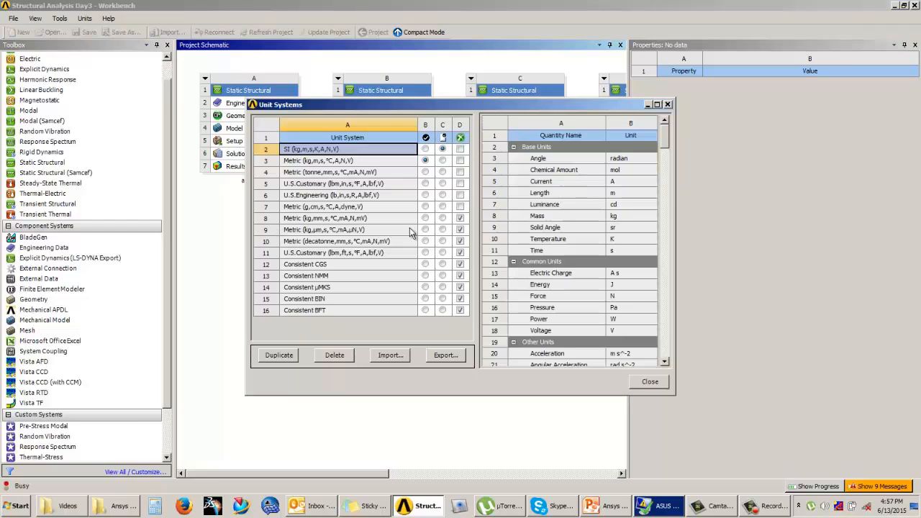
click(459, 206)
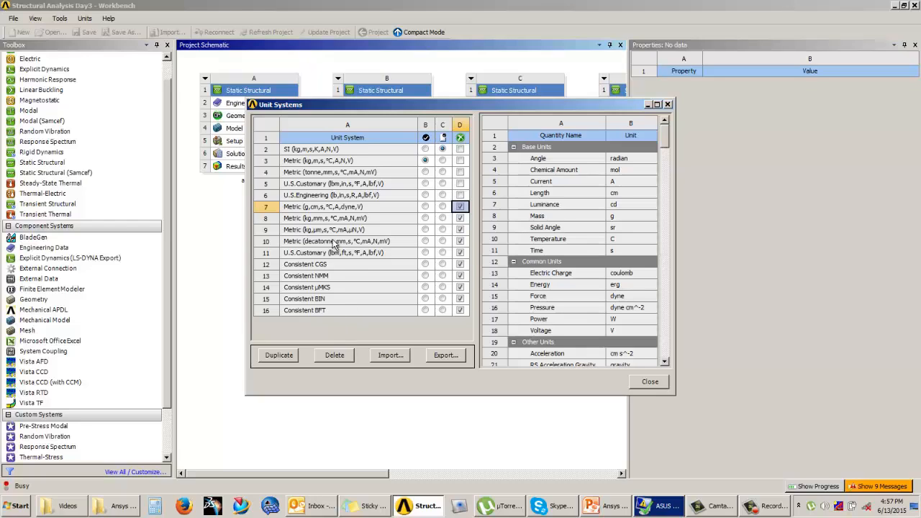
click(324, 185)
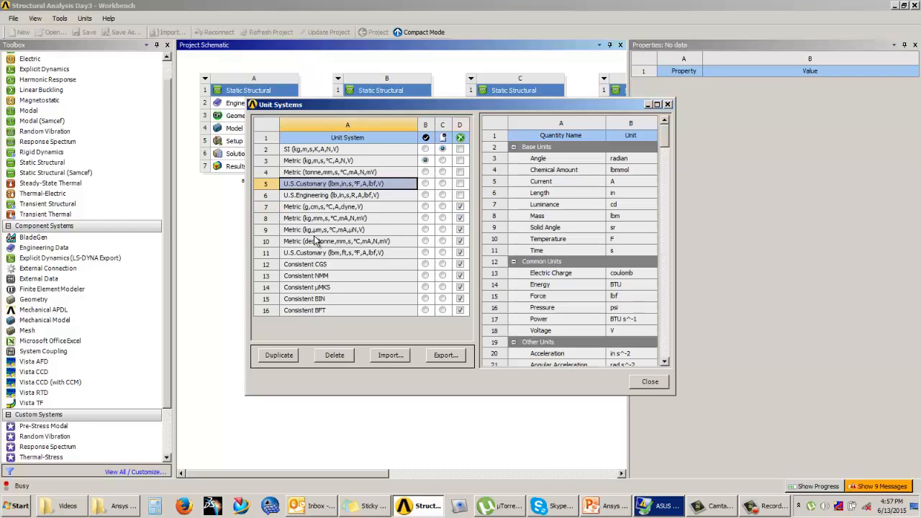
- Duplicate the Consistent CGS unit system and rename the copy USER DEFINED SYSTEM
click(310, 264)
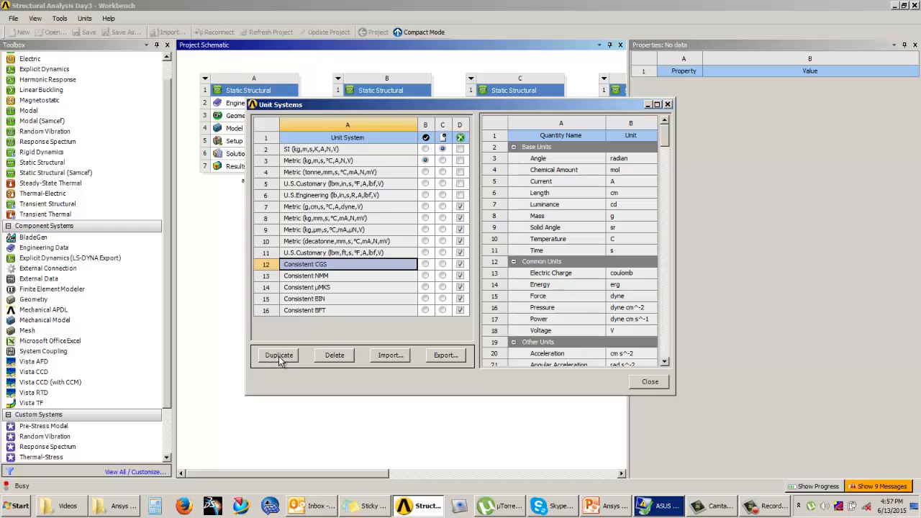
click(279, 356)
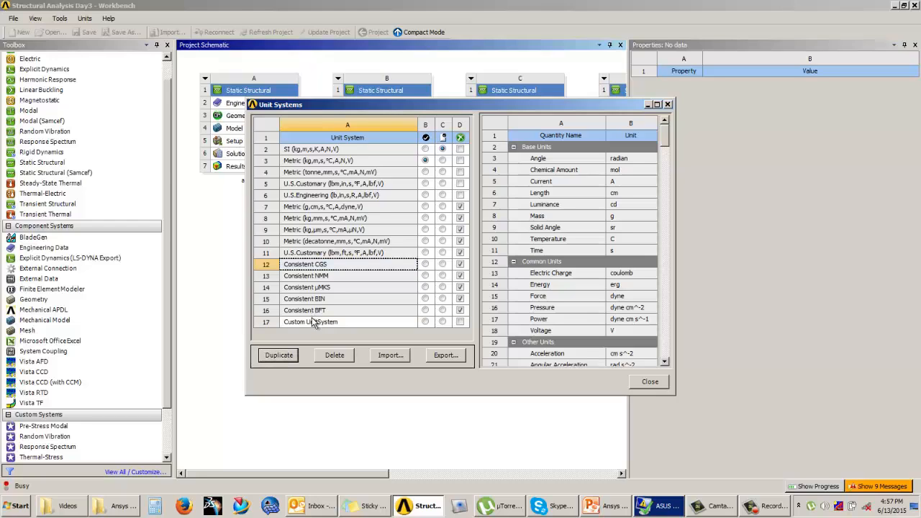
click(312, 321)
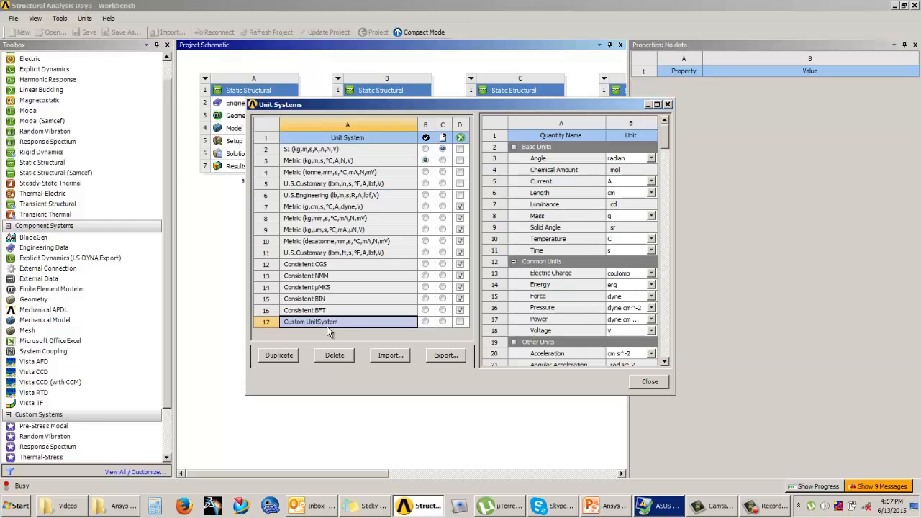
double_click(333, 323)
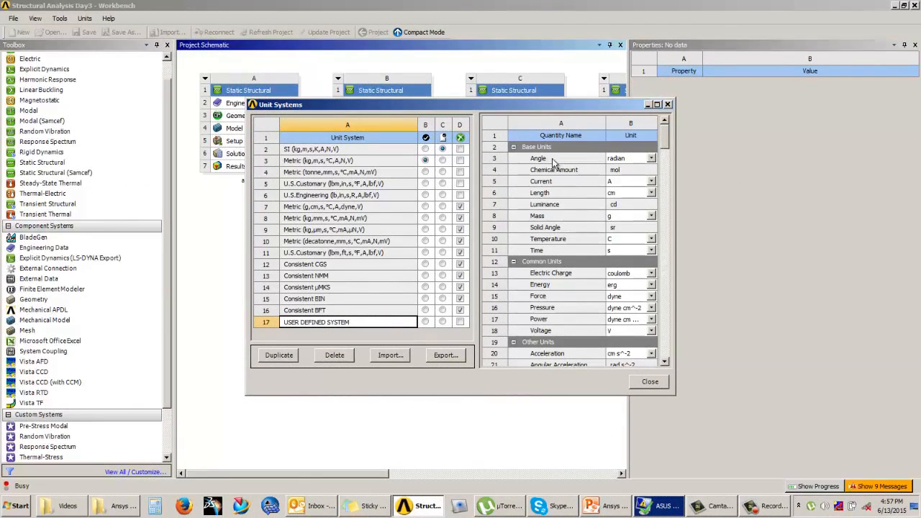
- Set the custom unit system's angle unit to degree and its current unit to mA
drag(663, 138, 664, 139)
click(625, 158)
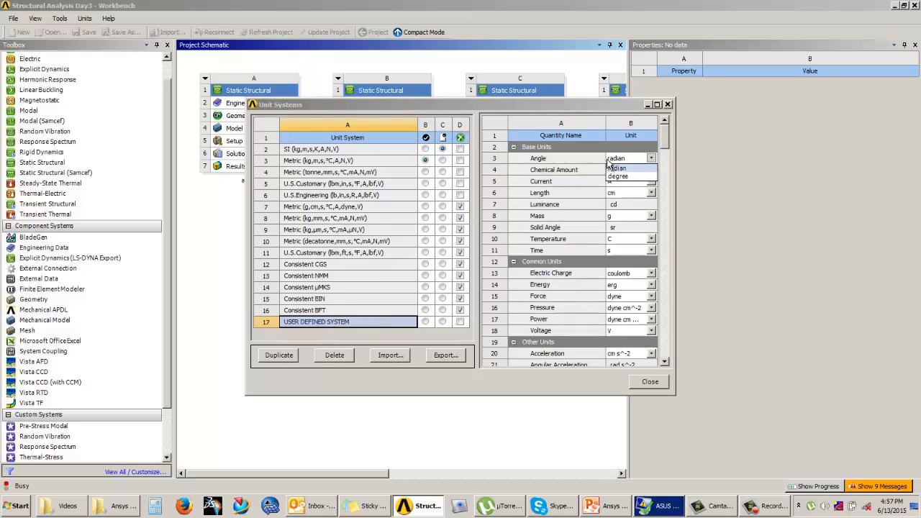
click(627, 177)
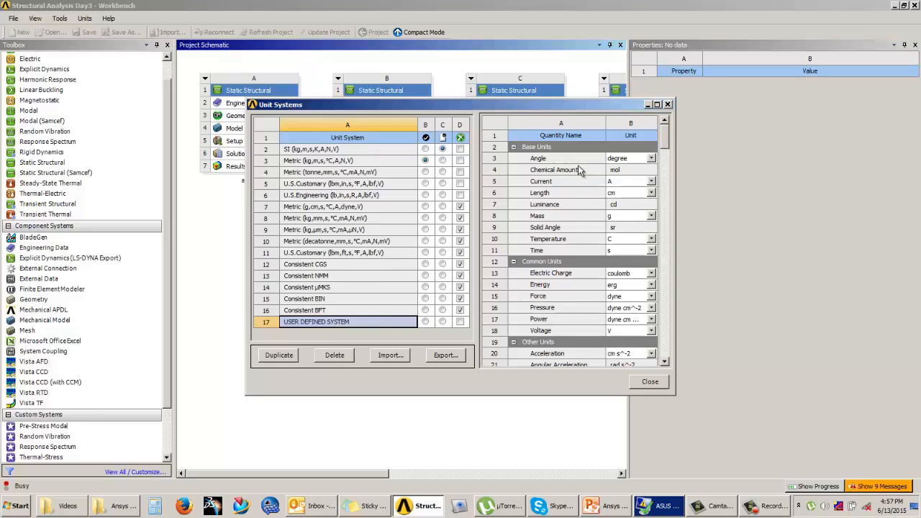
click(625, 171)
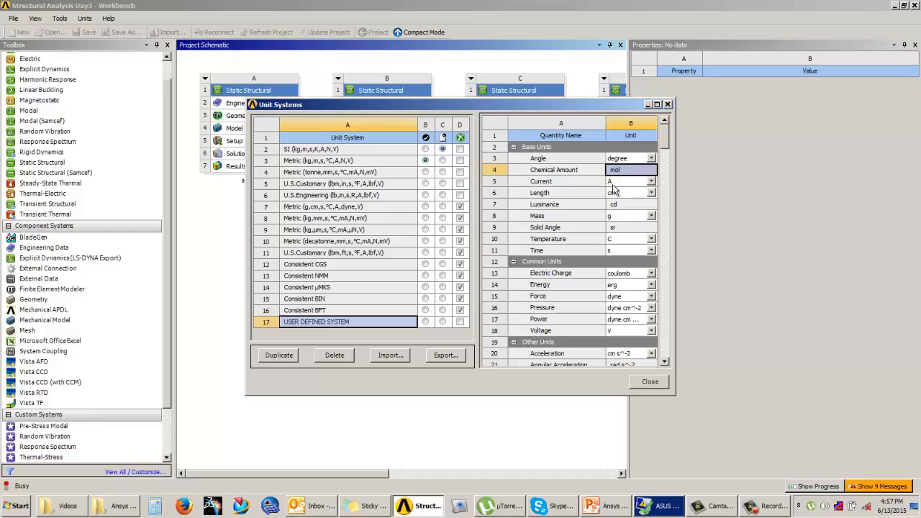
click(615, 199)
- Set the custom unit system's mass unit to kg and its time unit to ms
click(617, 219)
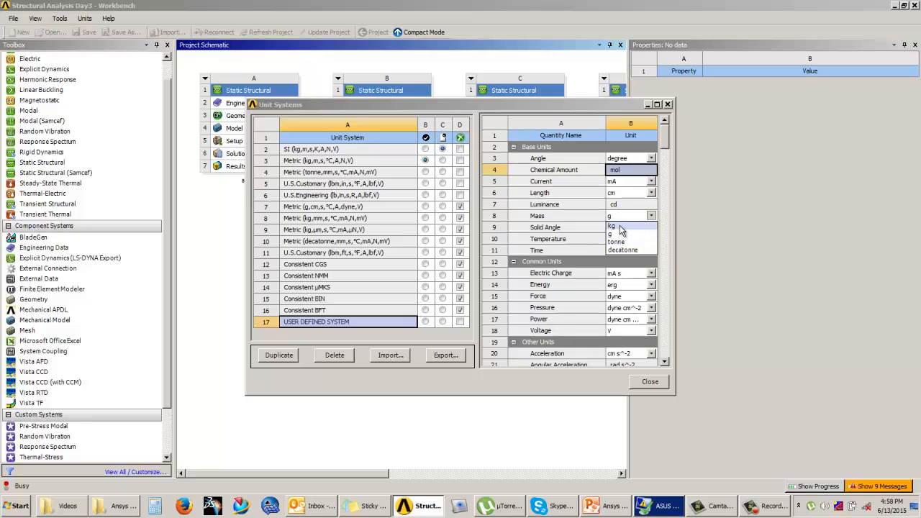
click(619, 226)
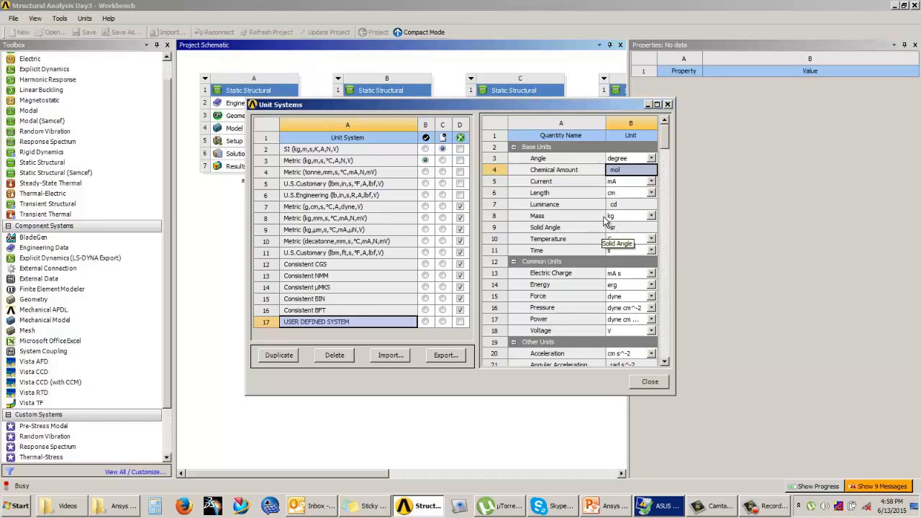
click(619, 251)
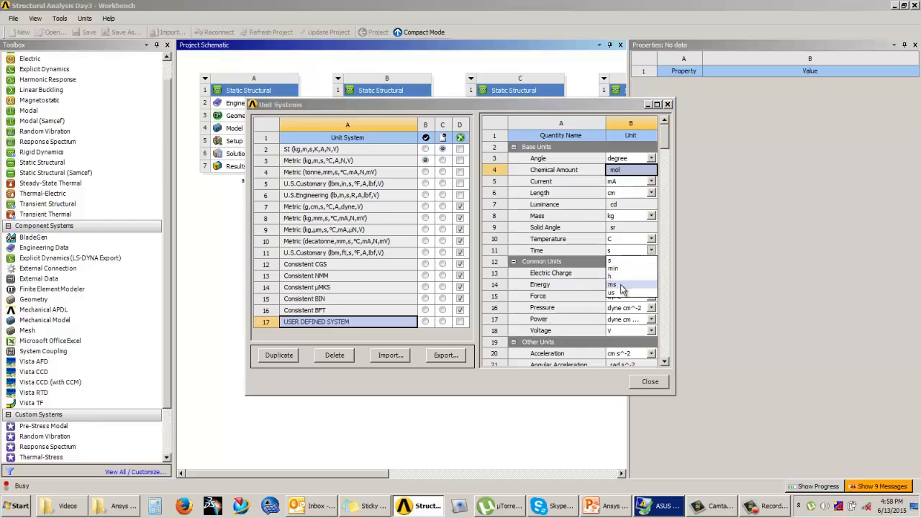
click(620, 285)
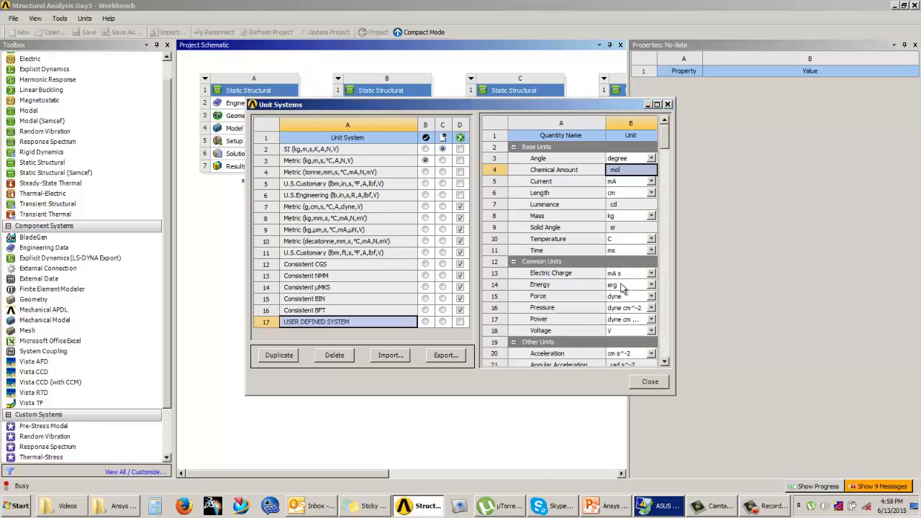
- Set the custom unit system's pressure unit to bar and choose dyne as its force unit
click(623, 308)
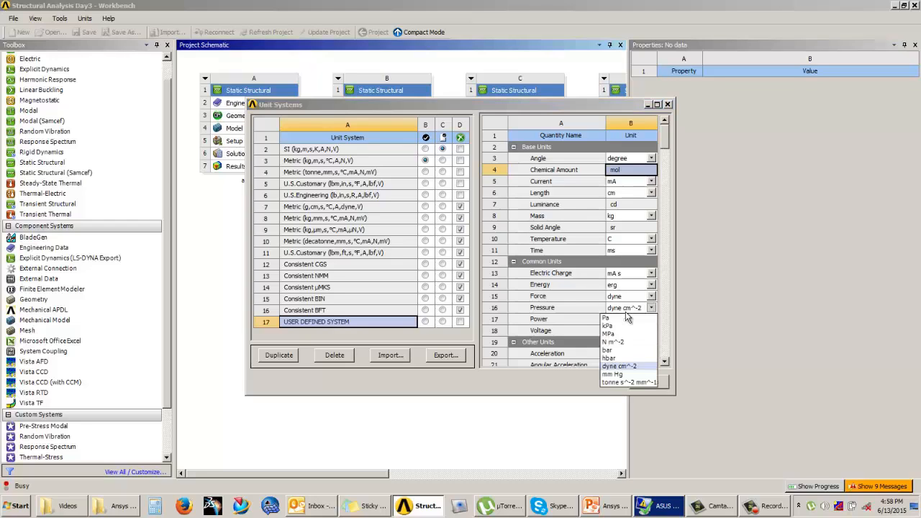
click(620, 350)
click(619, 353)
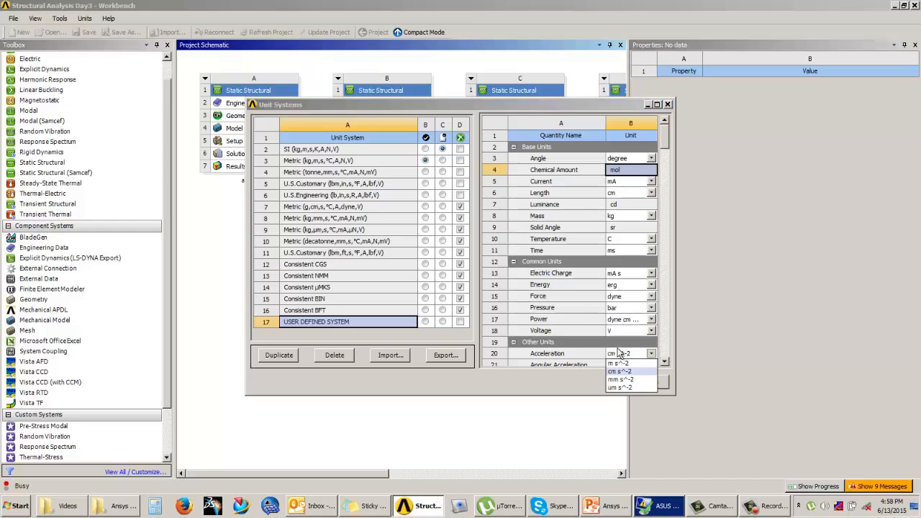
click(620, 299)
click(620, 300)
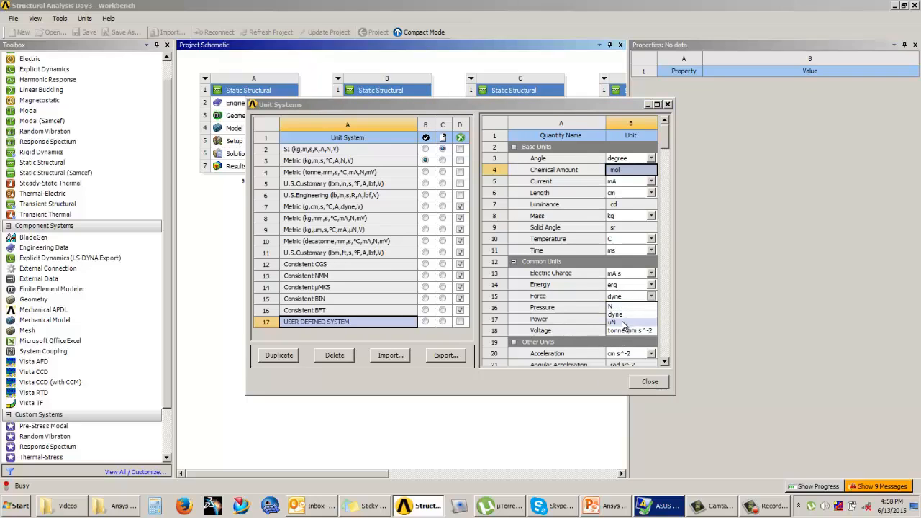
click(622, 313)
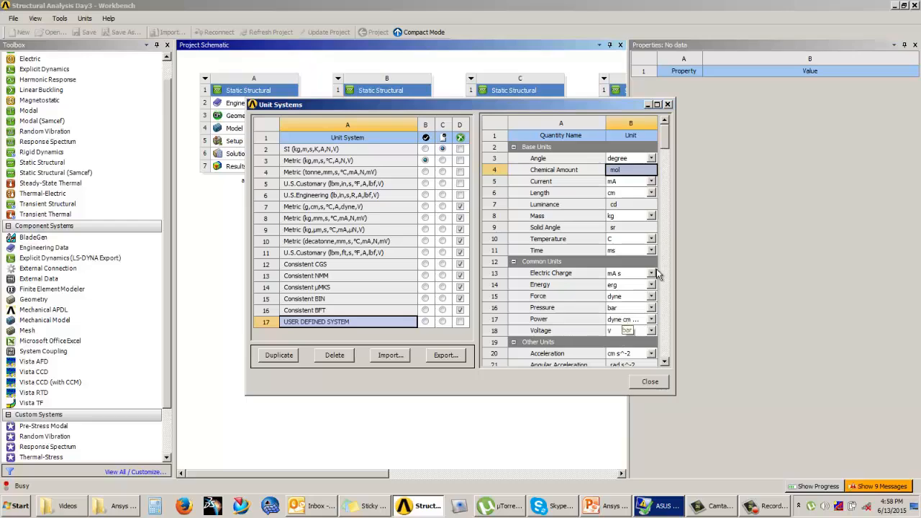
- Set the custom unit system's length unit to micron and close the unit system settings
click(627, 194)
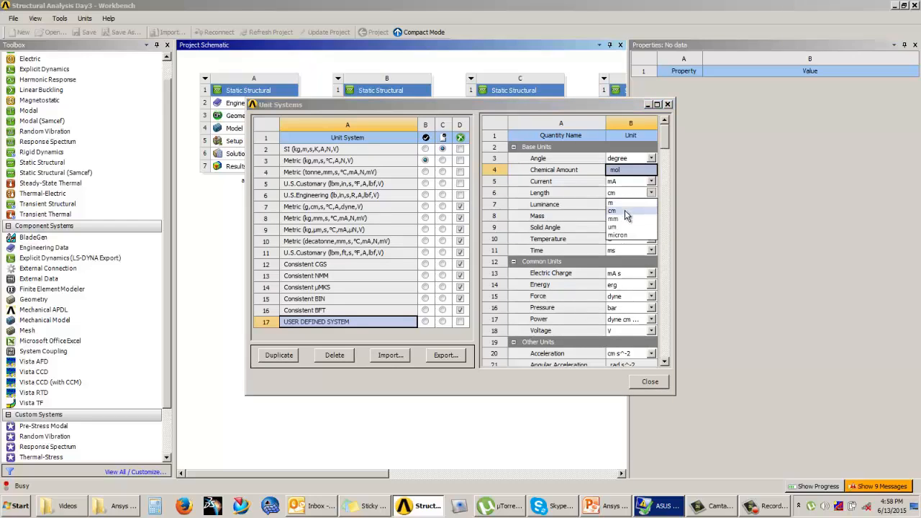
click(620, 235)
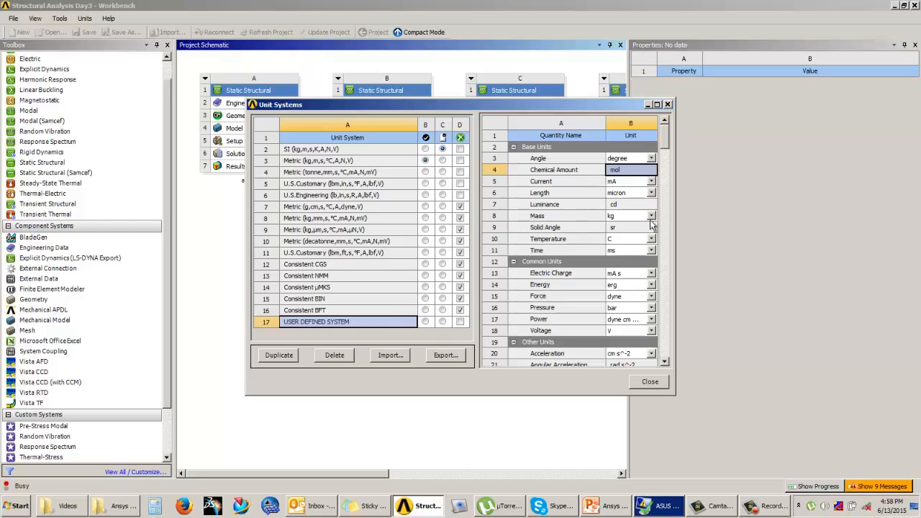
mouse_move(664, 138)
mouse_down()
mouse_move(663, 177)
mouse_move(666, 133)
mouse_up()
click(644, 385)
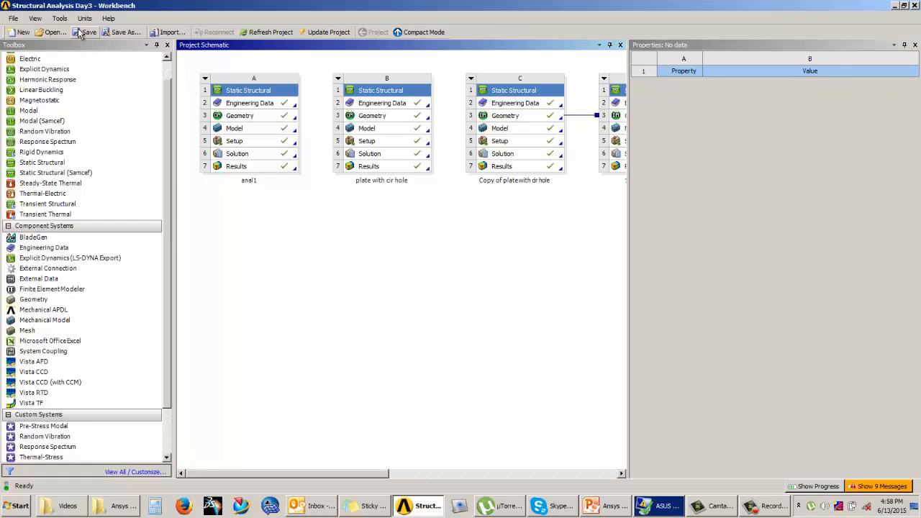
- Check the available units for USER DEFINED SYSTEM and delete that custom unit system
click(84, 20)
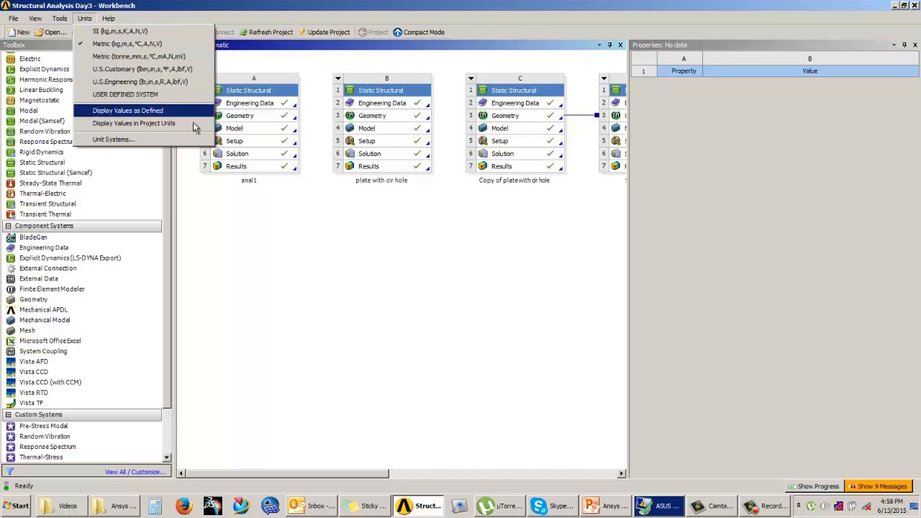
click(227, 192)
click(87, 19)
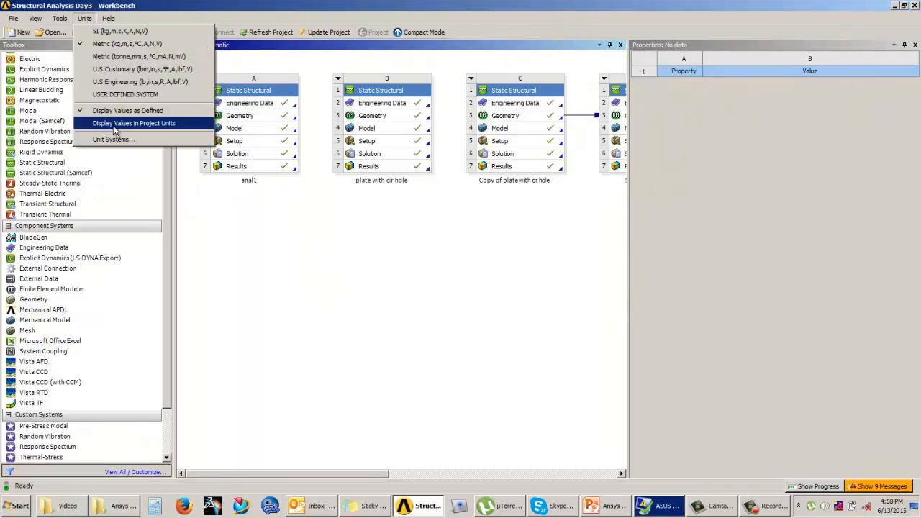
click(115, 137)
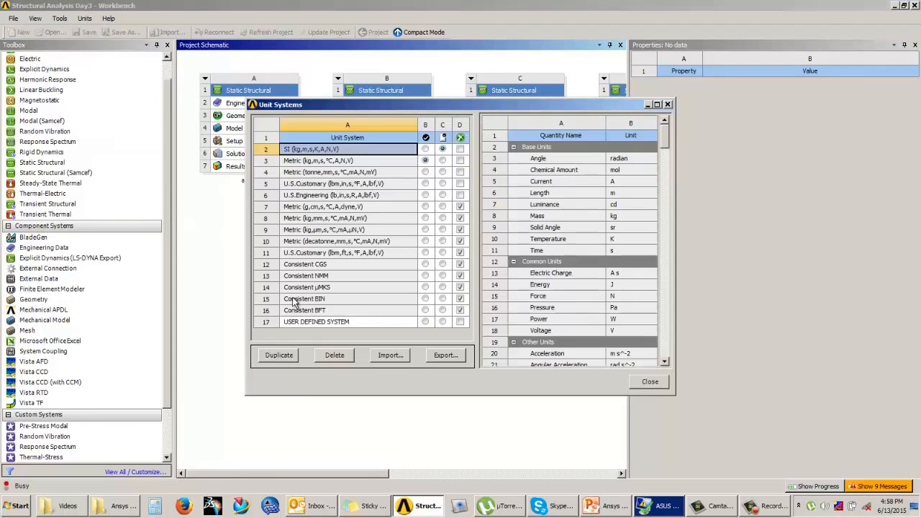
click(301, 321)
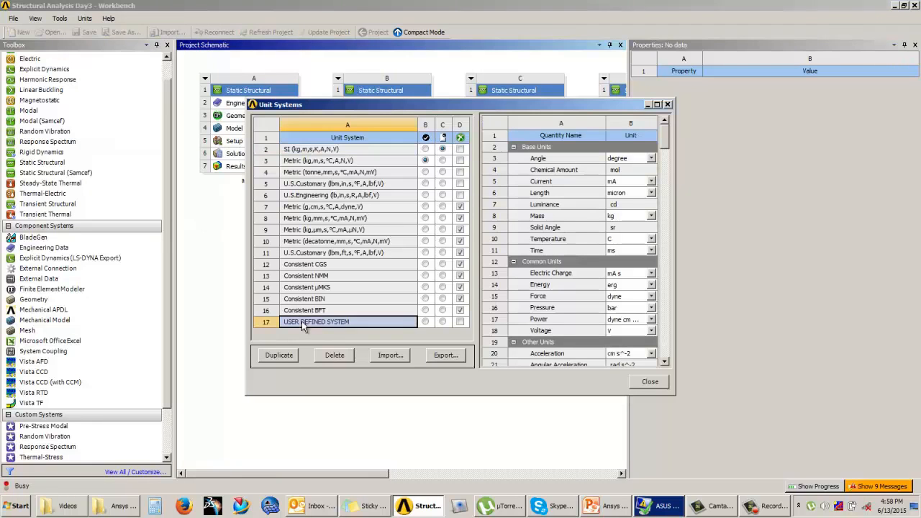
click(335, 355)
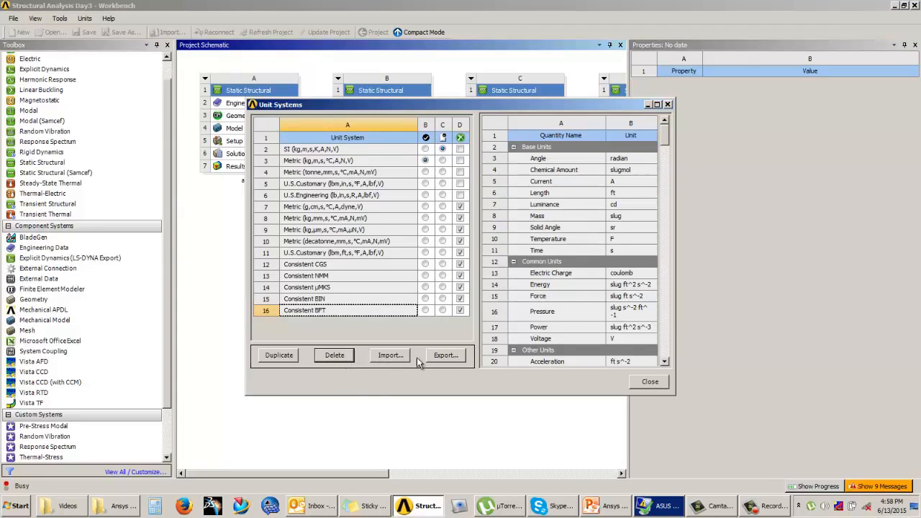
- View the export and import dialogs for unit systems, cancel both and close the unit system settings
click(446, 356)
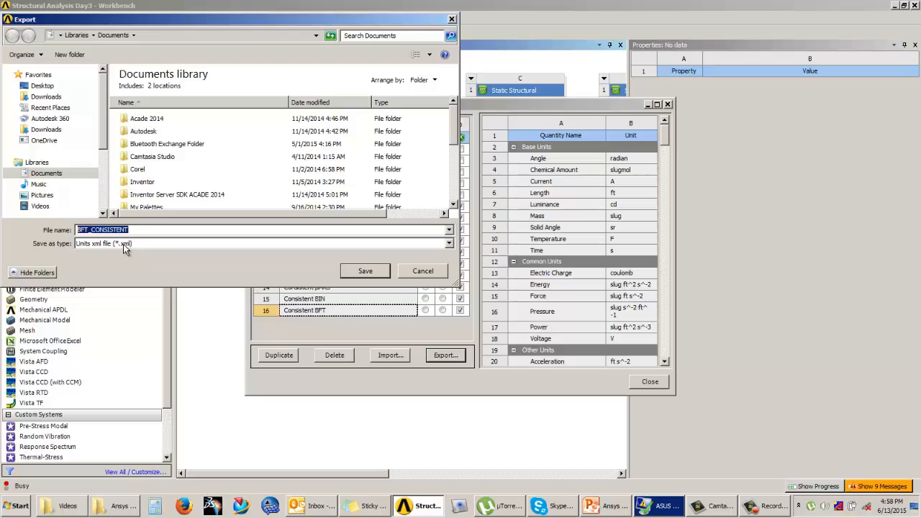
click(414, 272)
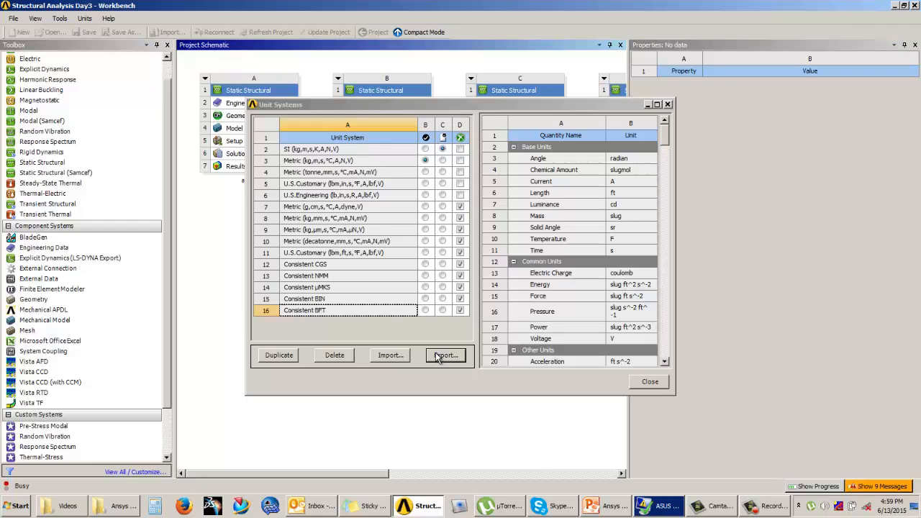
click(389, 354)
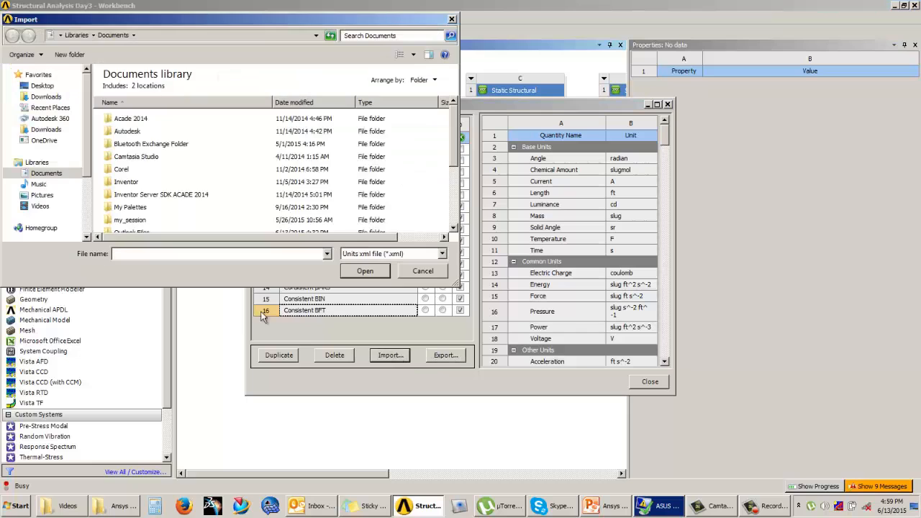
click(418, 276)
click(646, 377)
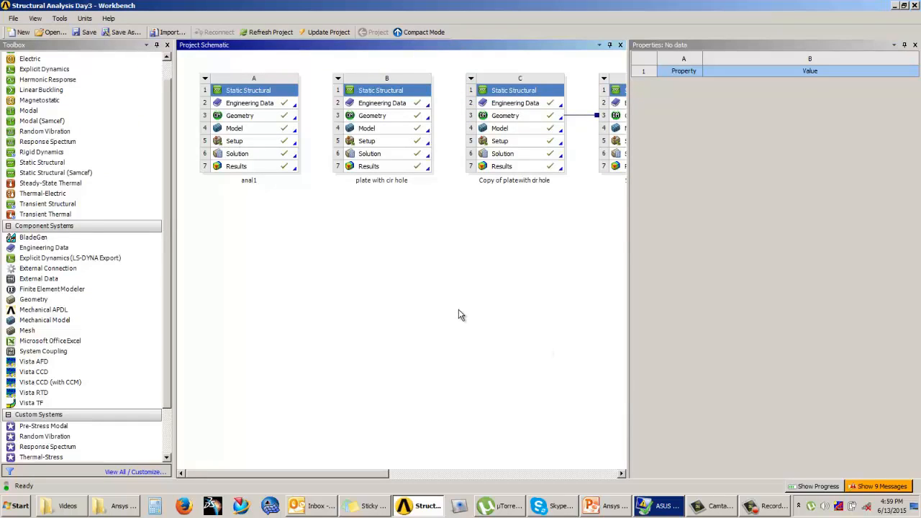
click(85, 19)
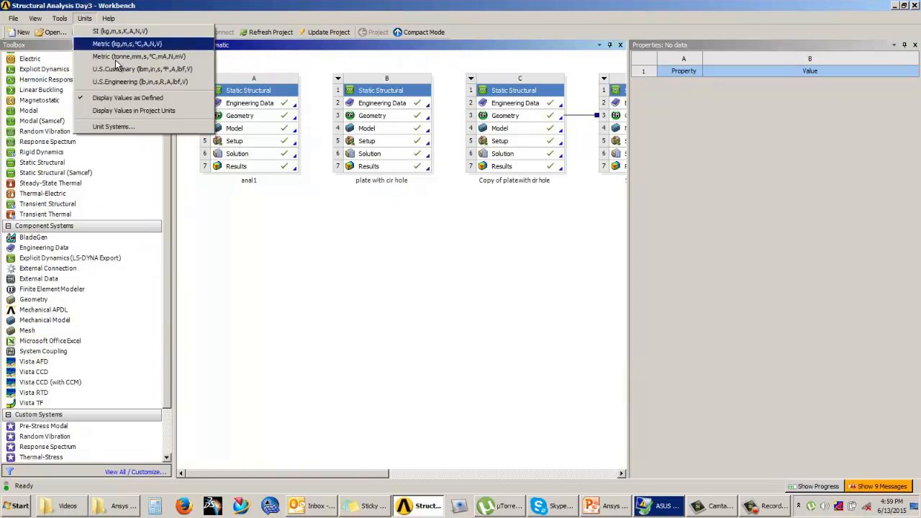
click(227, 233)
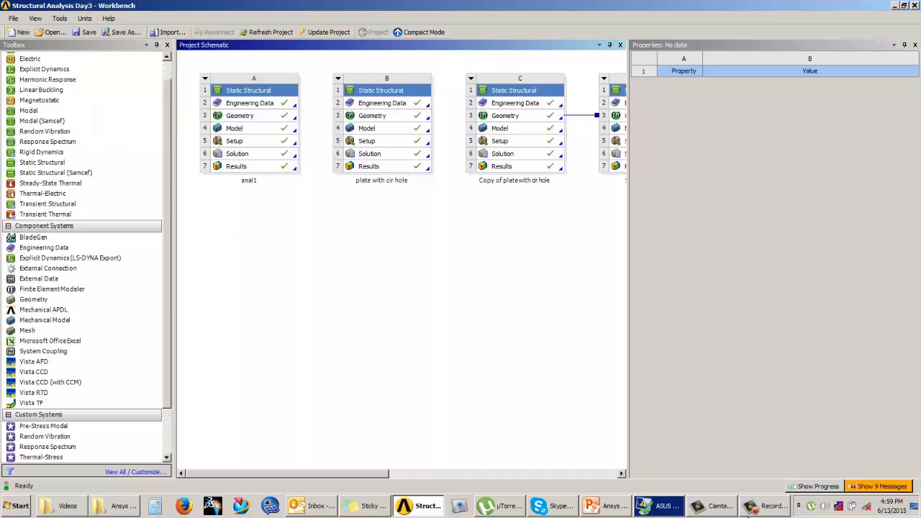
click(748, 508)
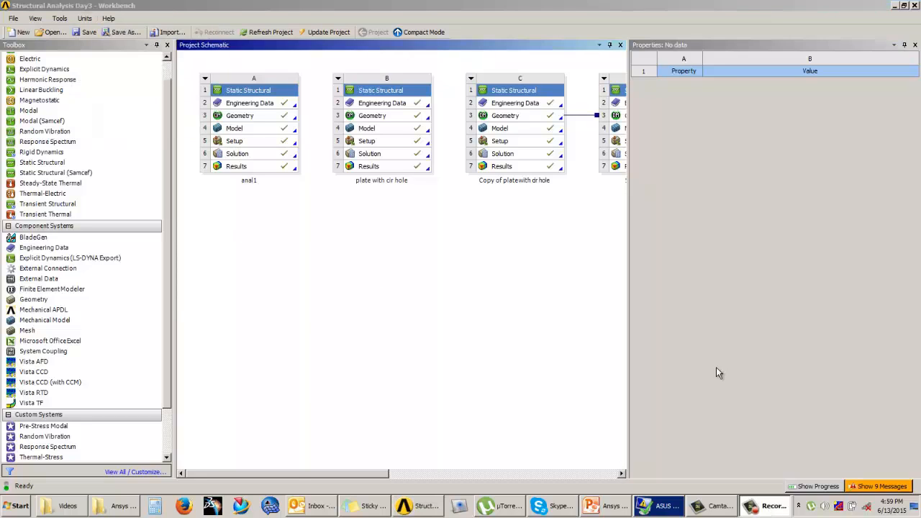